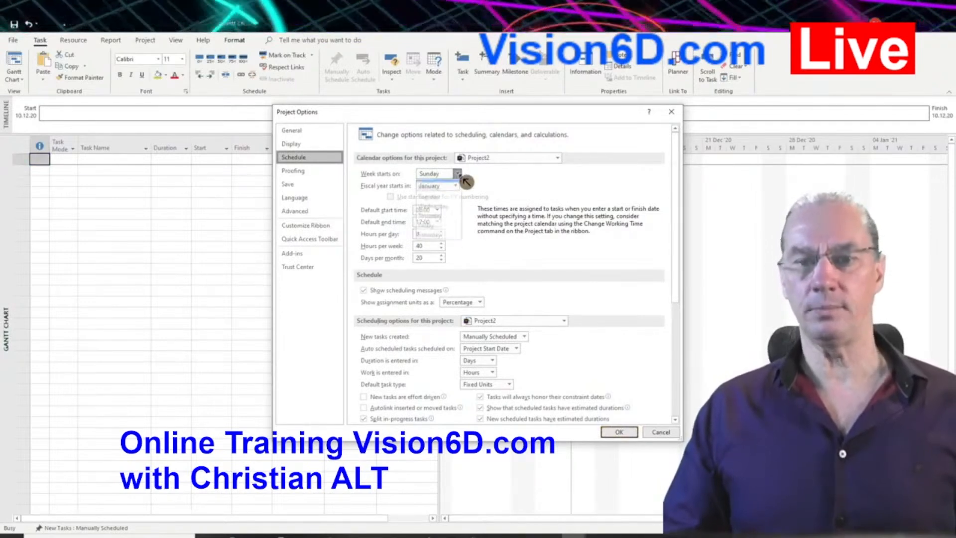
# Step: Set the project calendar's week to start on Monday in the schedule options
pyautogui.click(457, 174)
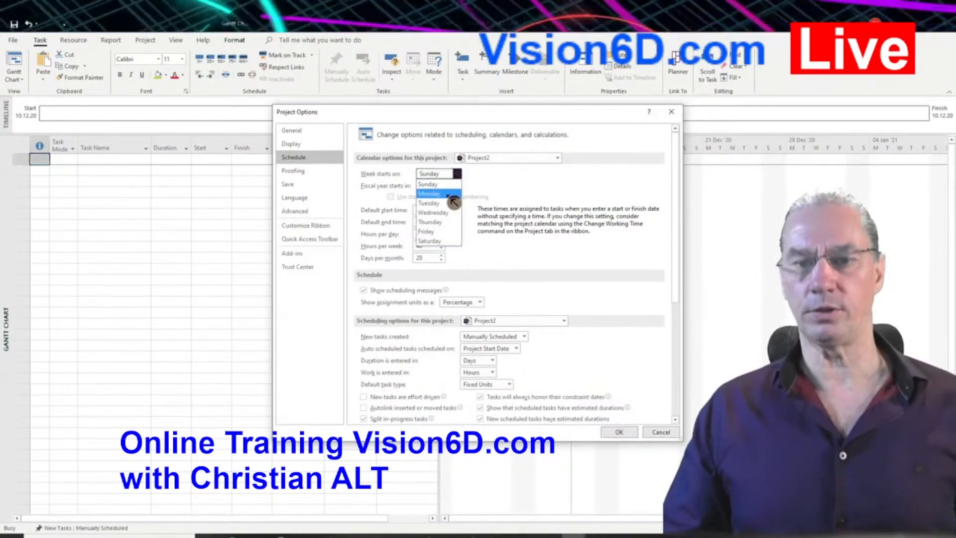
pyautogui.click(449, 194)
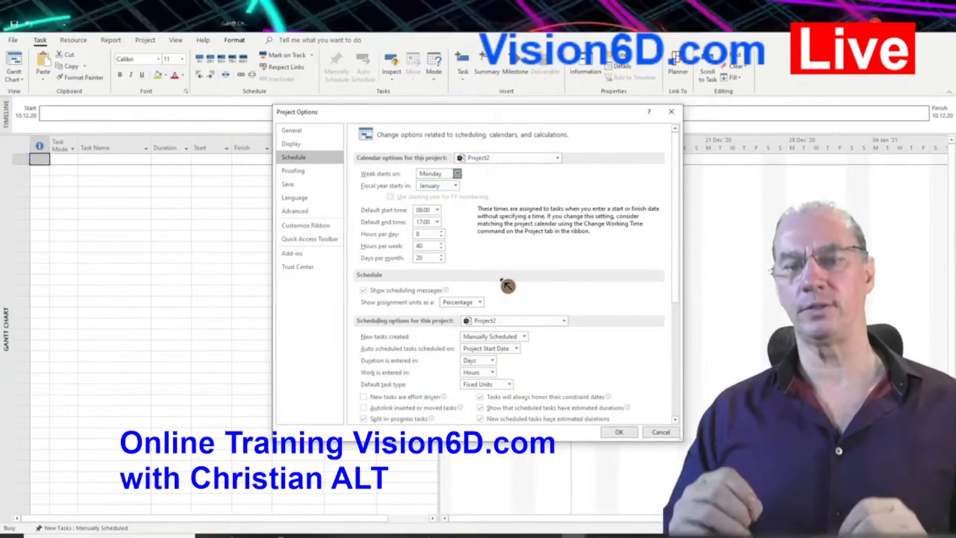
pyautogui.click(429, 246)
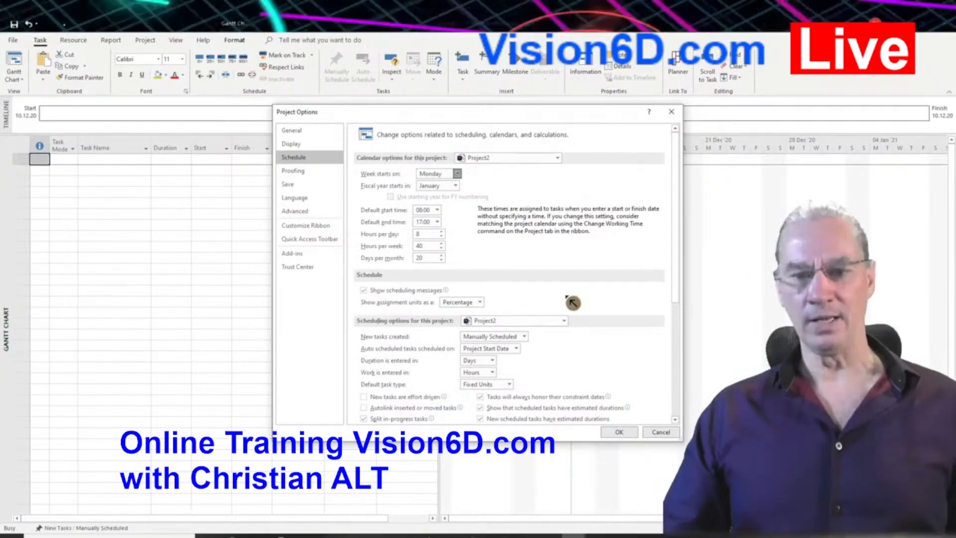
# Step: Review the Office language preferences and select French in the list of display languages
pyautogui.click(298, 197)
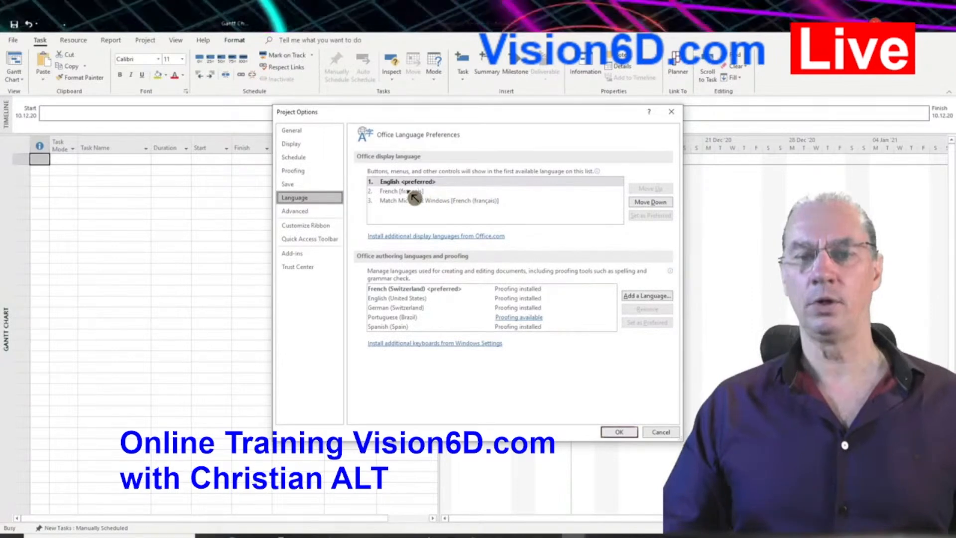
pyautogui.click(411, 192)
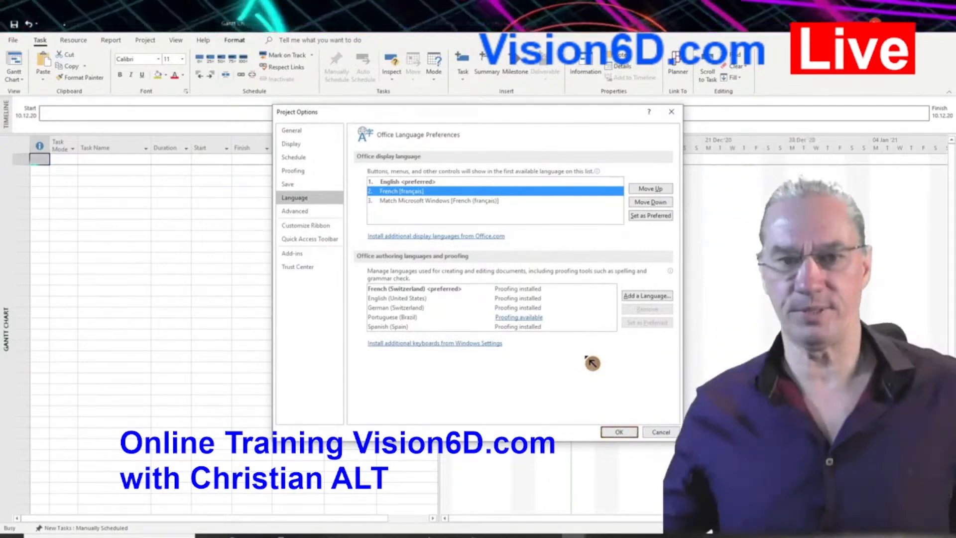
# Step: Set the project's currency to EUR in the display options and apply the project options
pyautogui.click(307, 149)
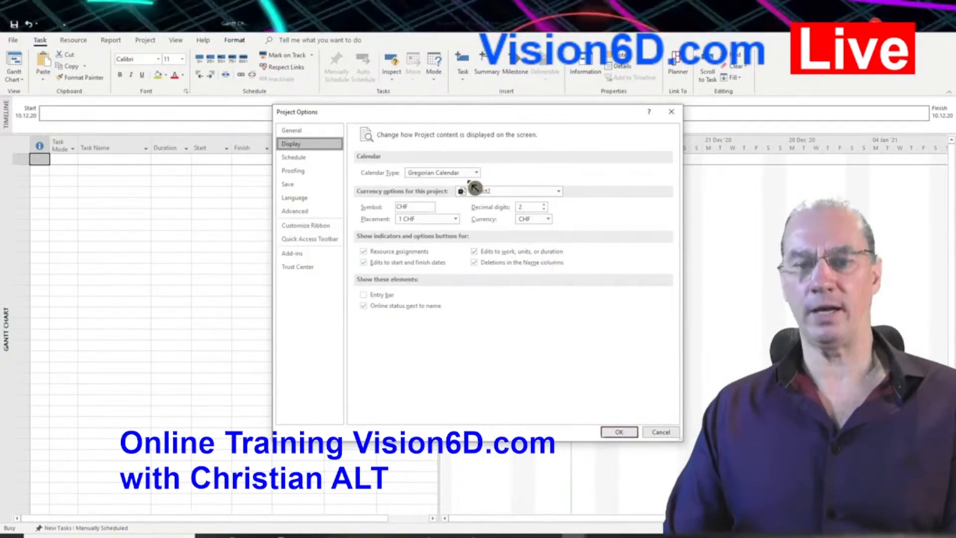
pyautogui.click(547, 219)
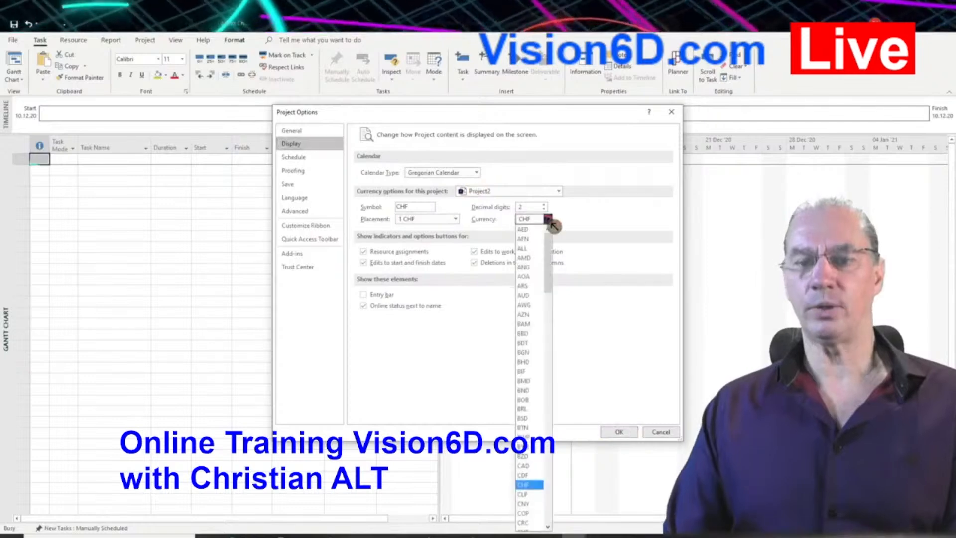
pyautogui.moveTo(553, 230); pyautogui.dragTo(552, 315)
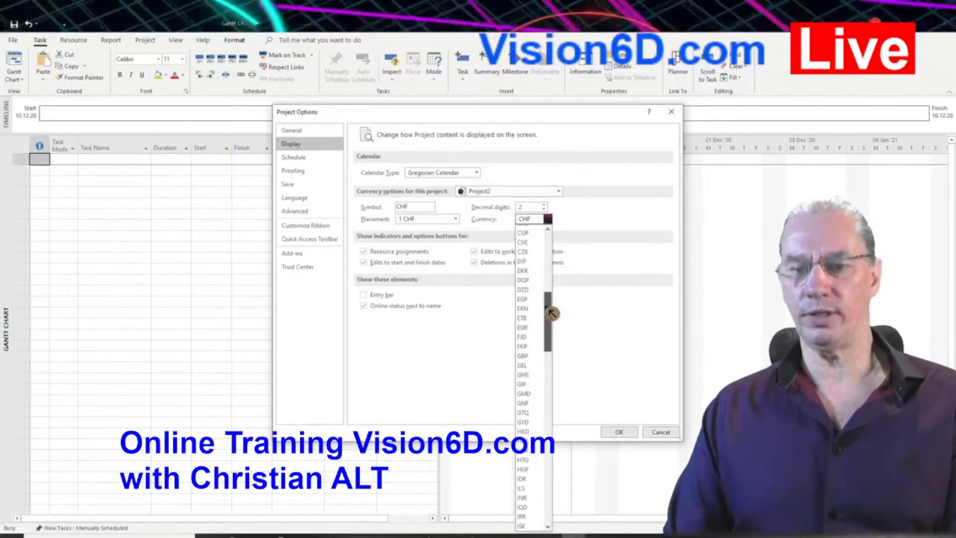
pyautogui.click(530, 321)
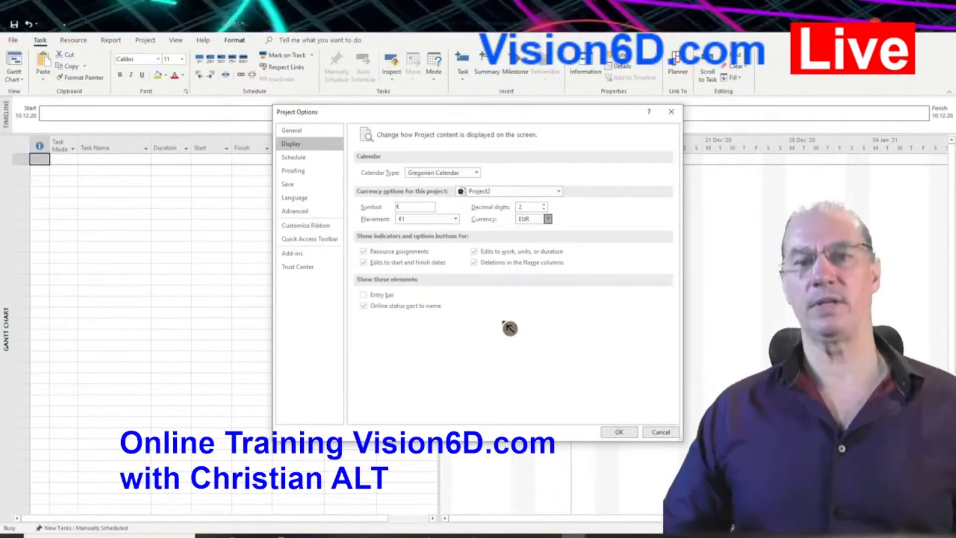
pyautogui.click(622, 432)
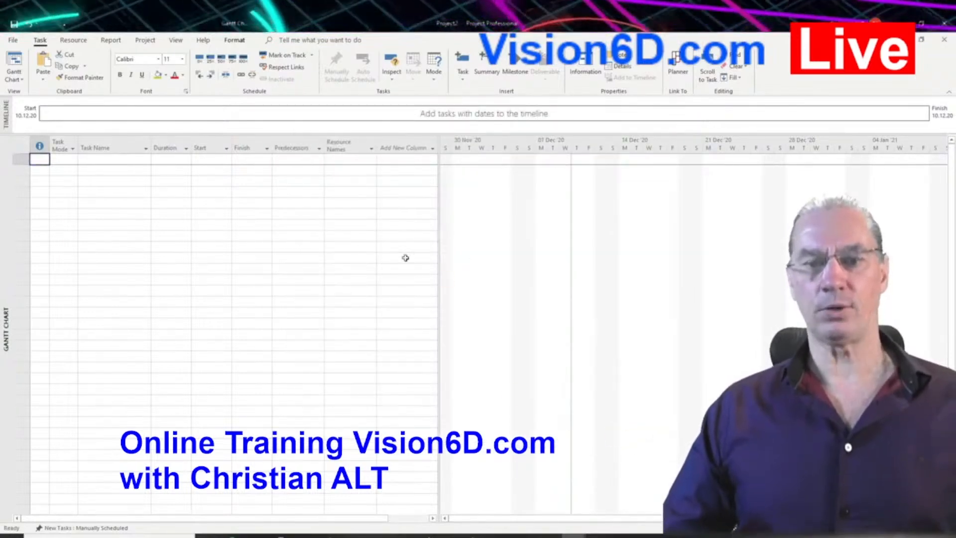
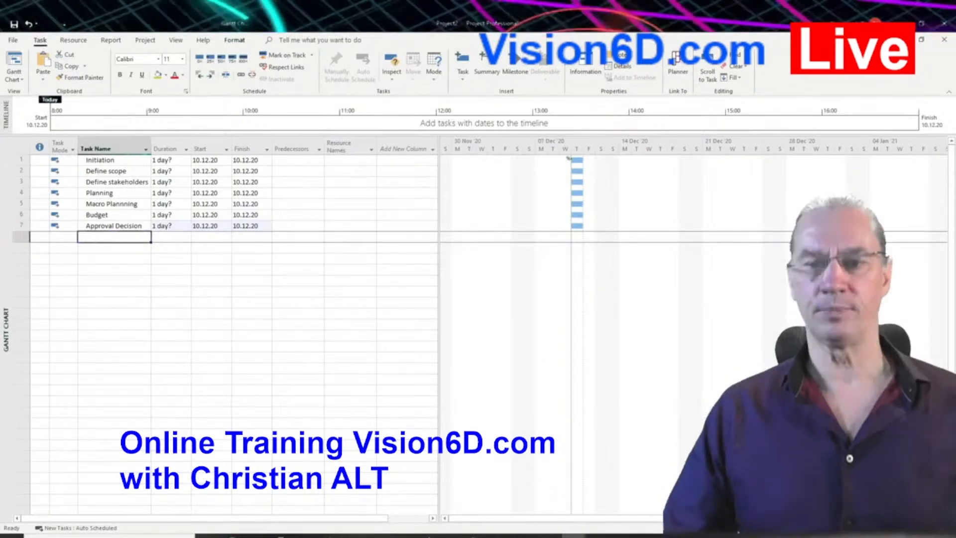
# Step: Set the task mode of the Approval Decision task to Auto Scheduled
pyautogui.moveTo(582, 160)
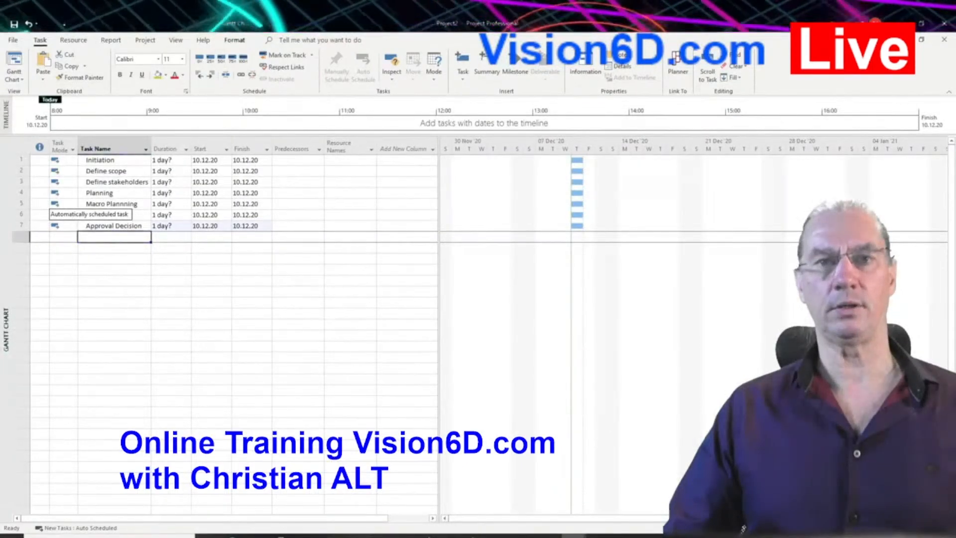
pyautogui.click(74, 228)
pyautogui.click(74, 227)
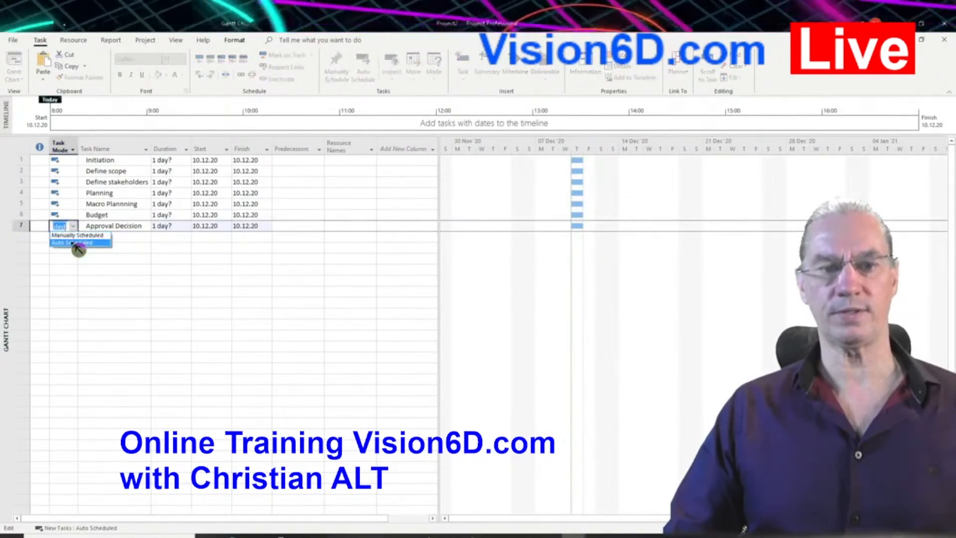
pyautogui.click(75, 242)
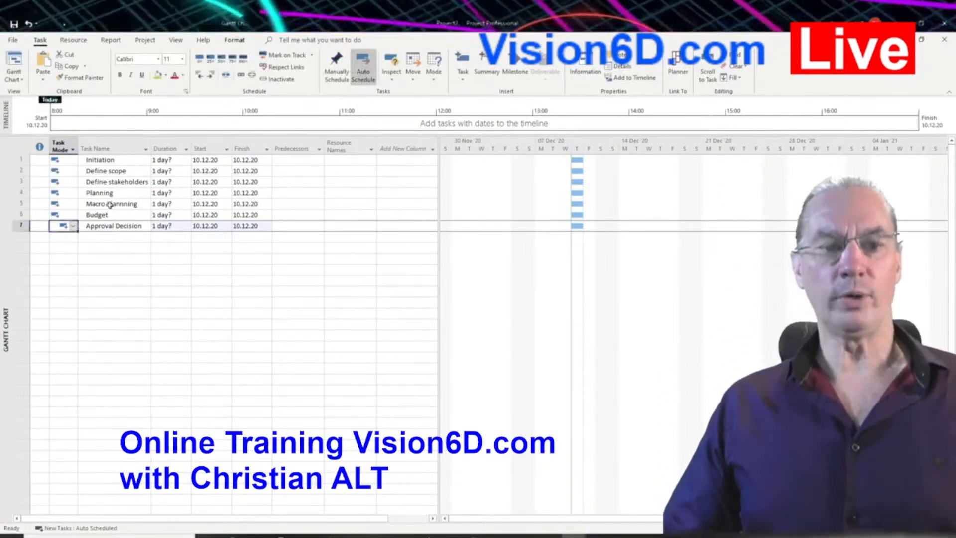
# Step: Add a task named "Execution / Realisation" below Approval Decision
pyautogui.click(97, 237)
pyautogui.write('Exec')
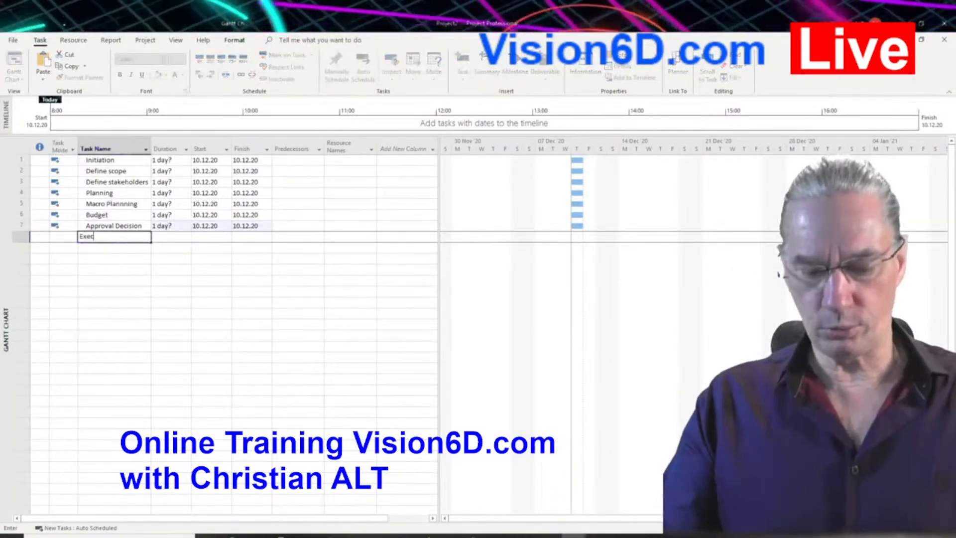
pyautogui.write('ut')
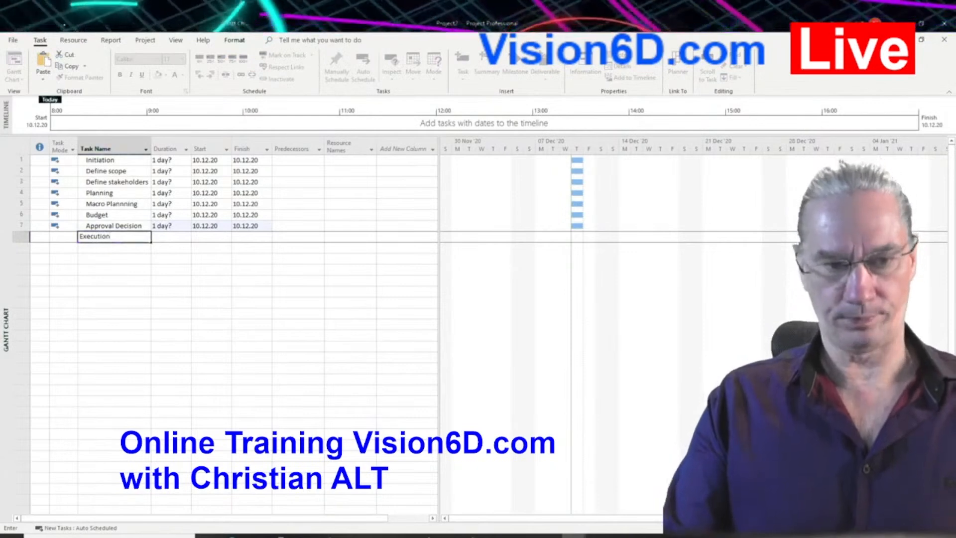
pyautogui.write('ion / Reali')
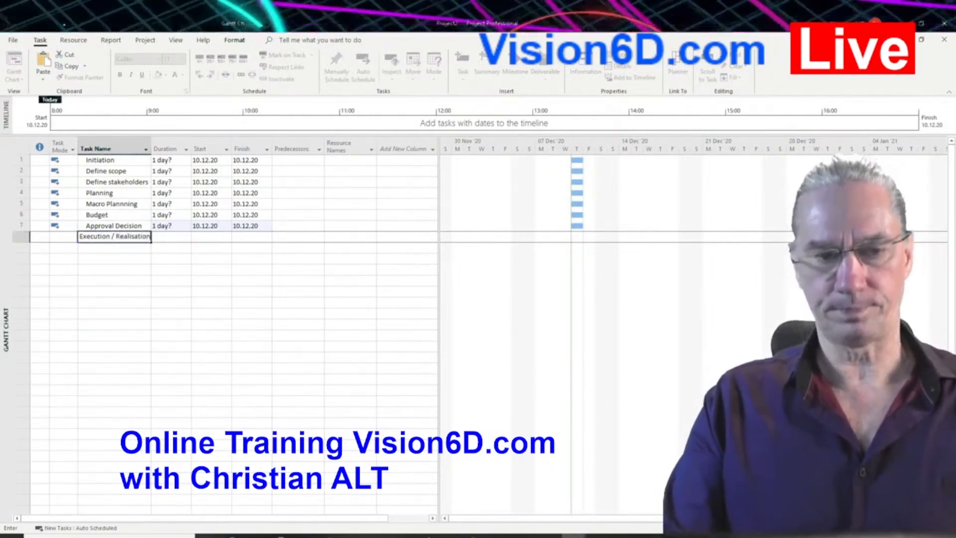
pyautogui.write('sation')
pyautogui.press('Return')
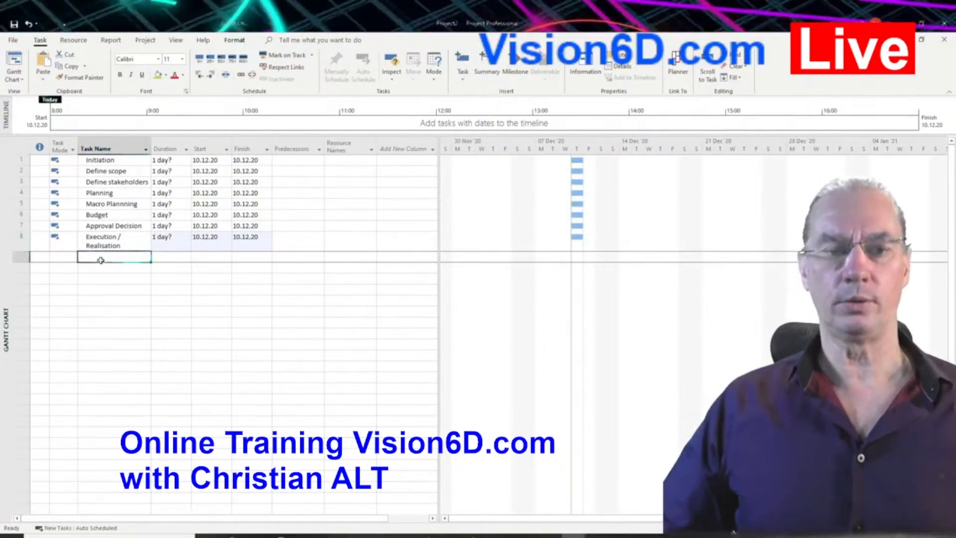
# Step: Add two tasks named "Conception" and "Development" below the Execution / Realisation task
pyautogui.click(100, 260)
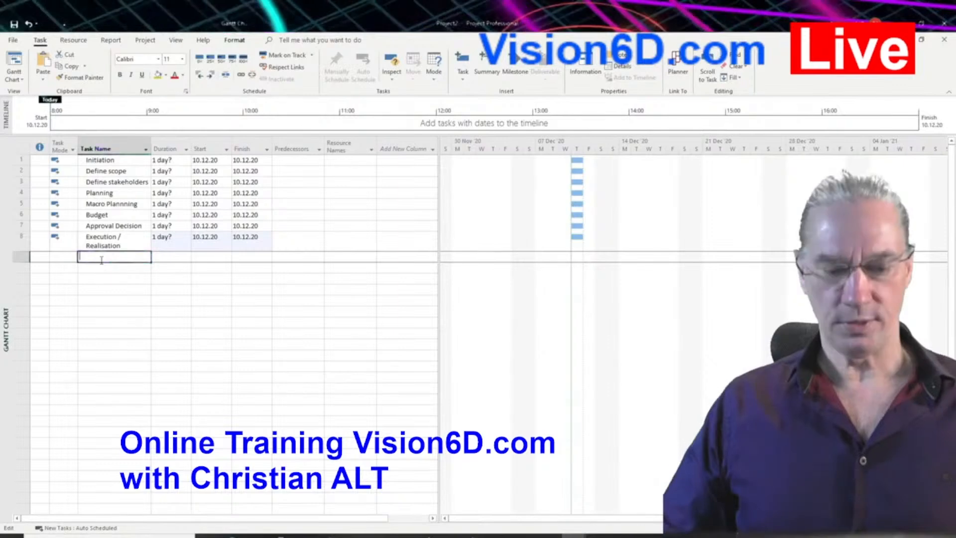
pyautogui.write('Conception')
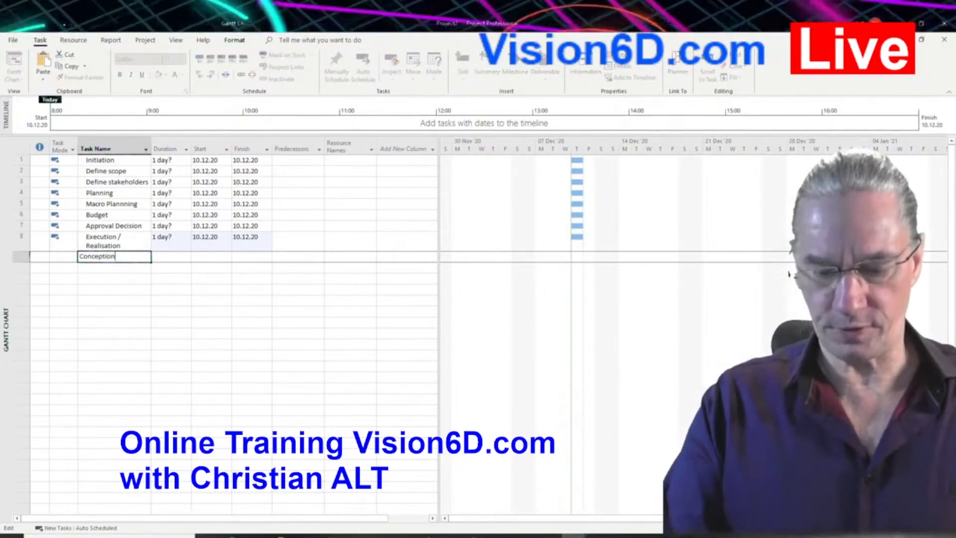
pyautogui.press('Return')
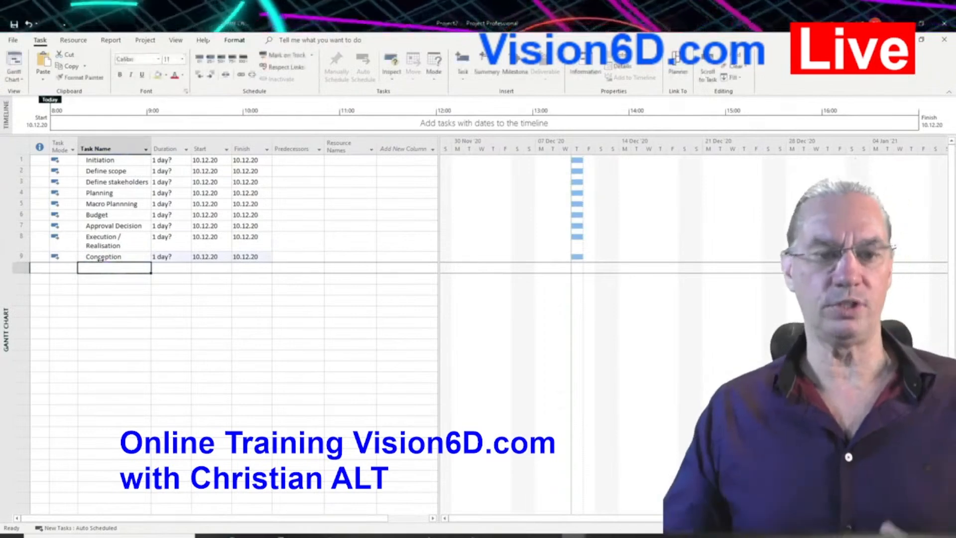
pyautogui.write('Deve')
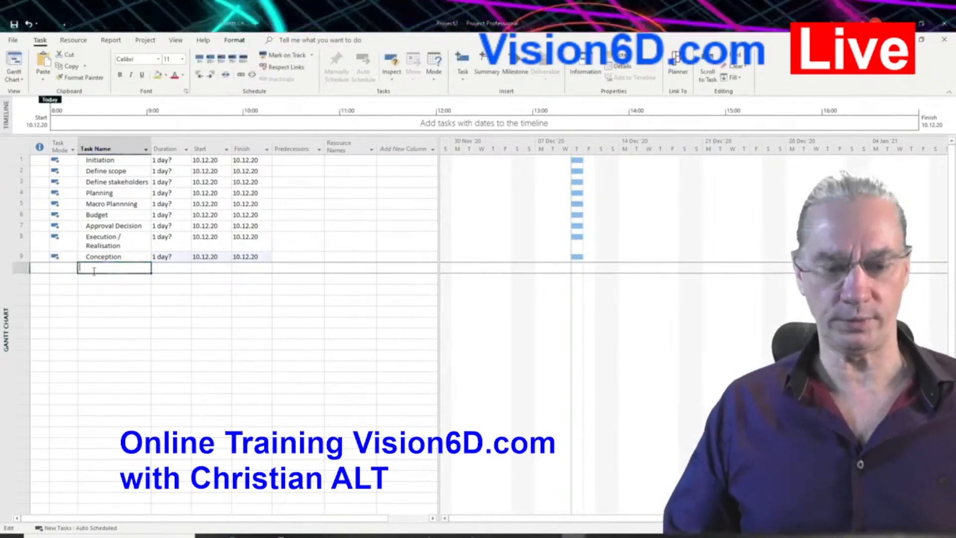
pyautogui.write('lopment')
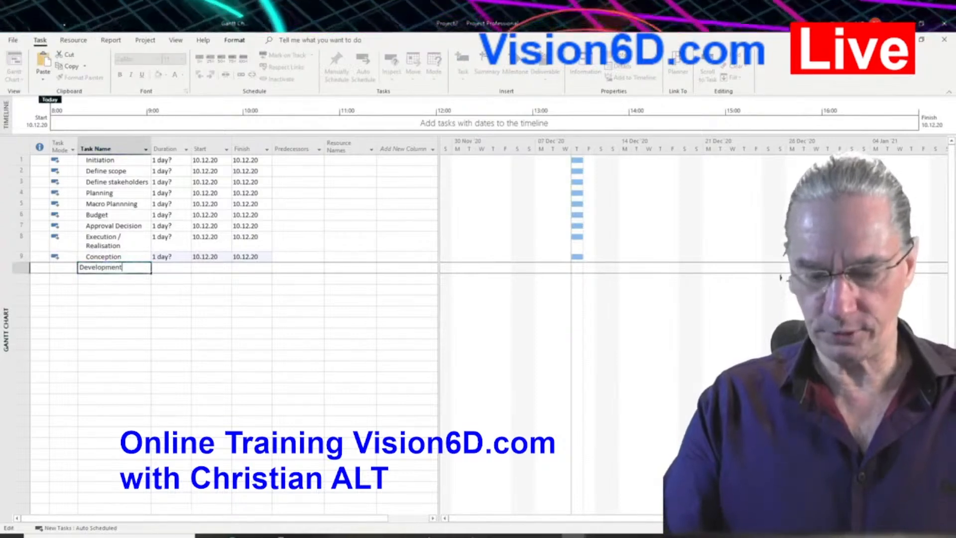
pyautogui.press('Return')
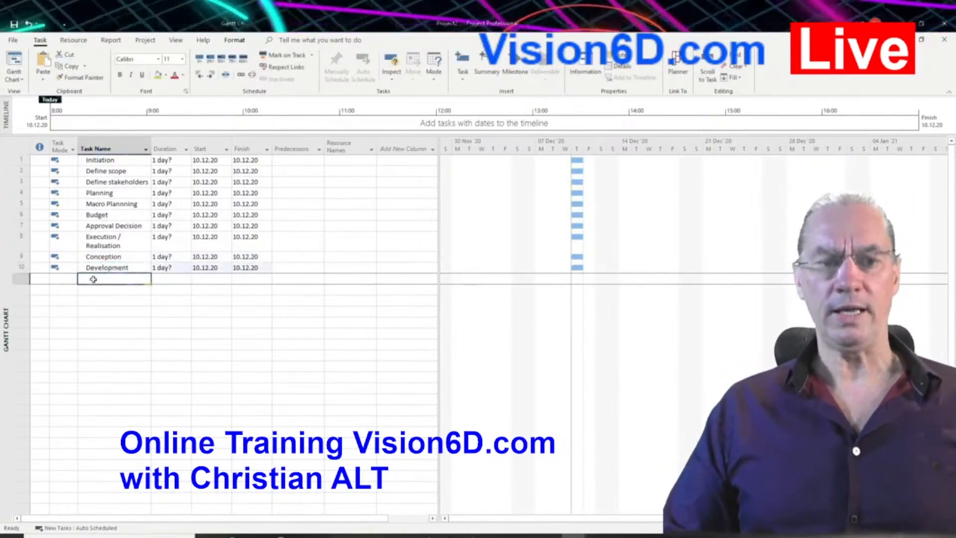
# Step: Add a task named "Integration" in the empty row below Development
pyautogui.click(93, 279)
pyautogui.write('Execution / Realisation')
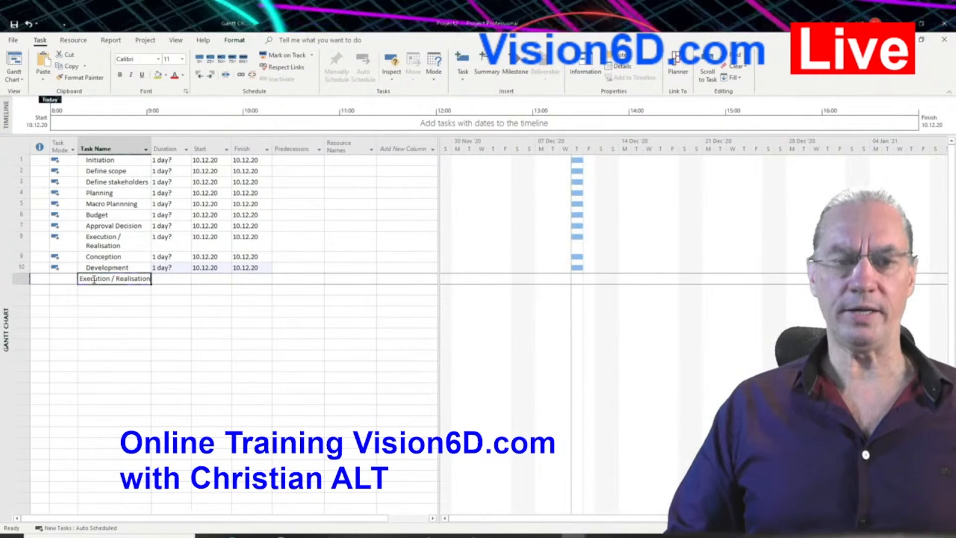
pyautogui.press('BackSpace')
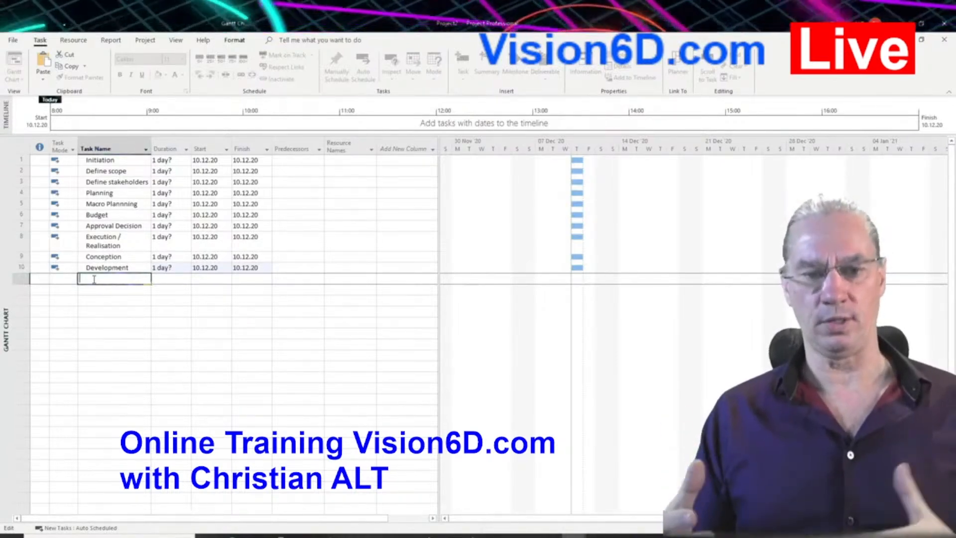
pyautogui.write('Inte')
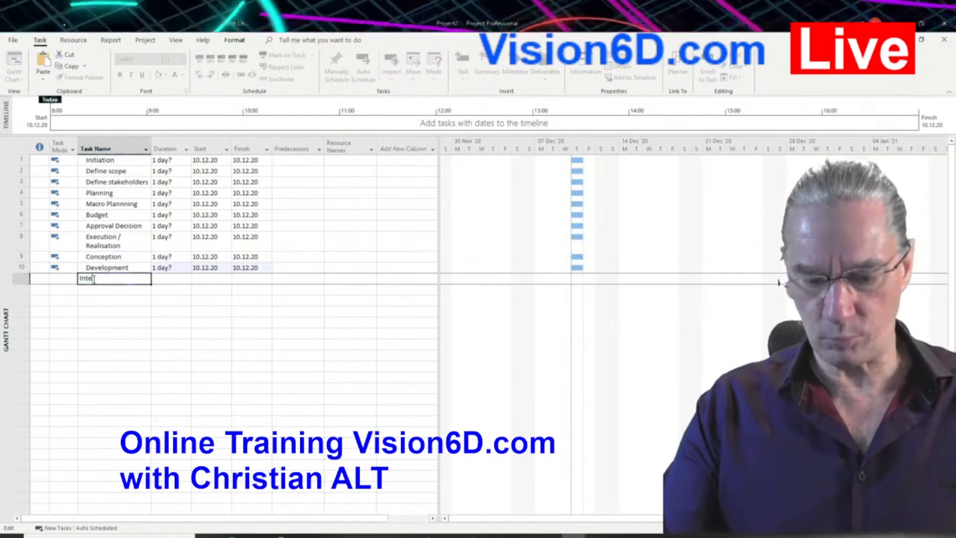
pyautogui.write('gration')
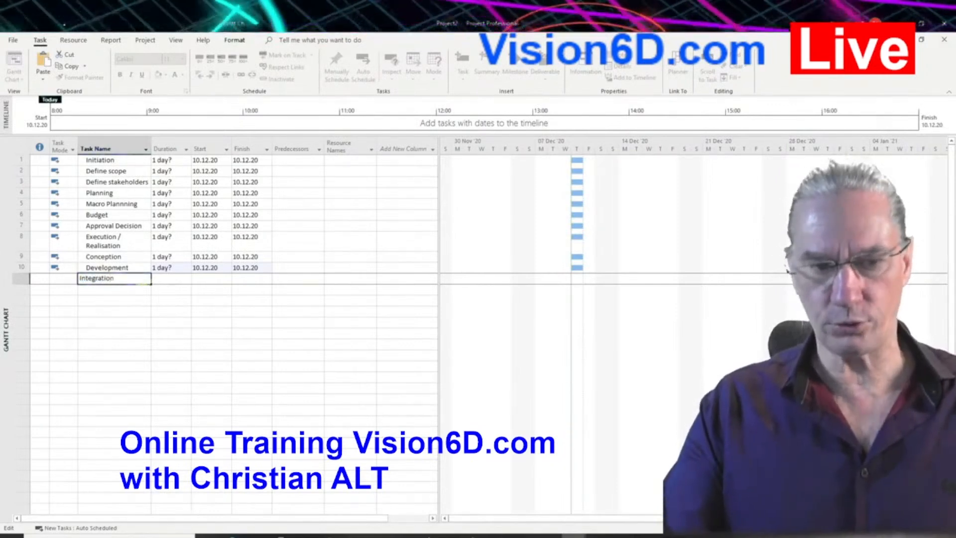
pyautogui.press('Return')
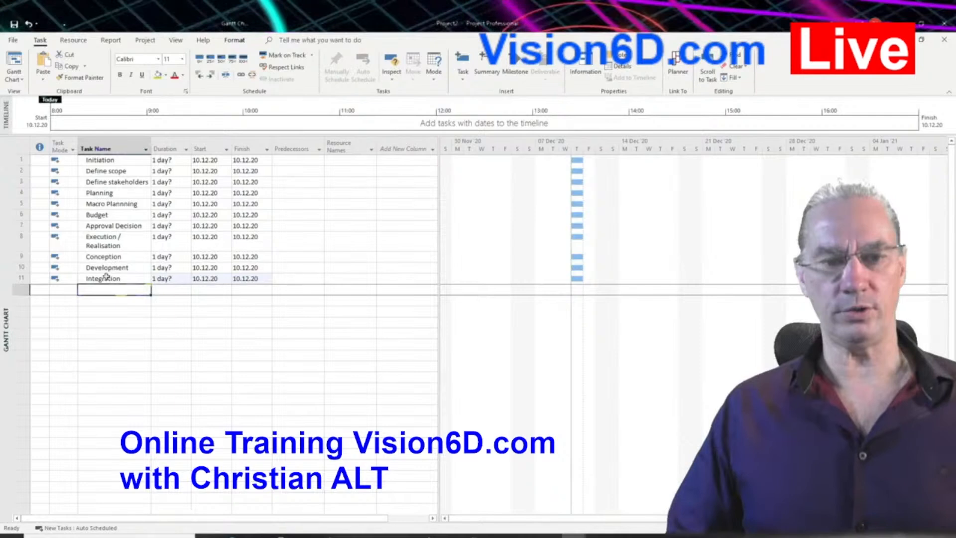
# Step: Insert a new task named "Installation" between Conception and Development
pyautogui.rightClick(17, 269)
pyautogui.click(60, 349)
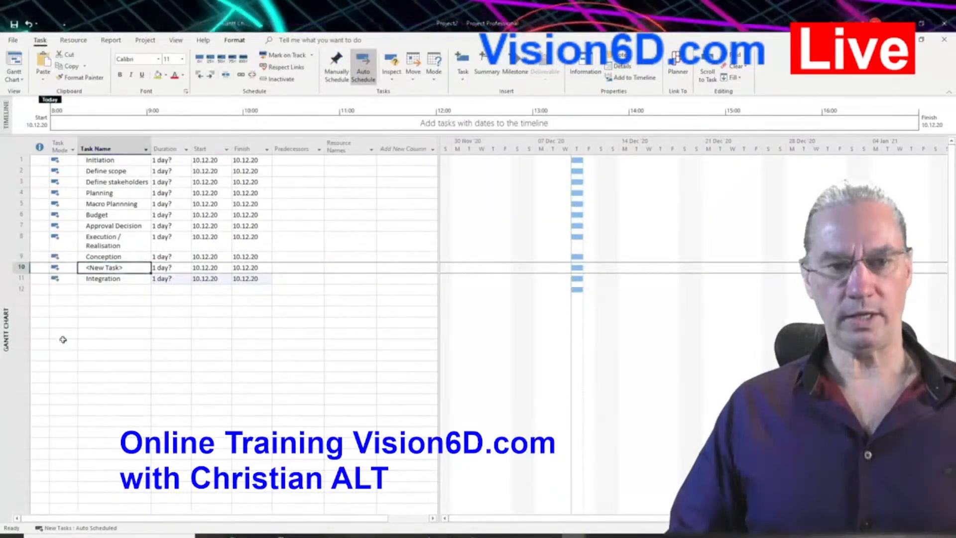
pyautogui.press('BackSpace')
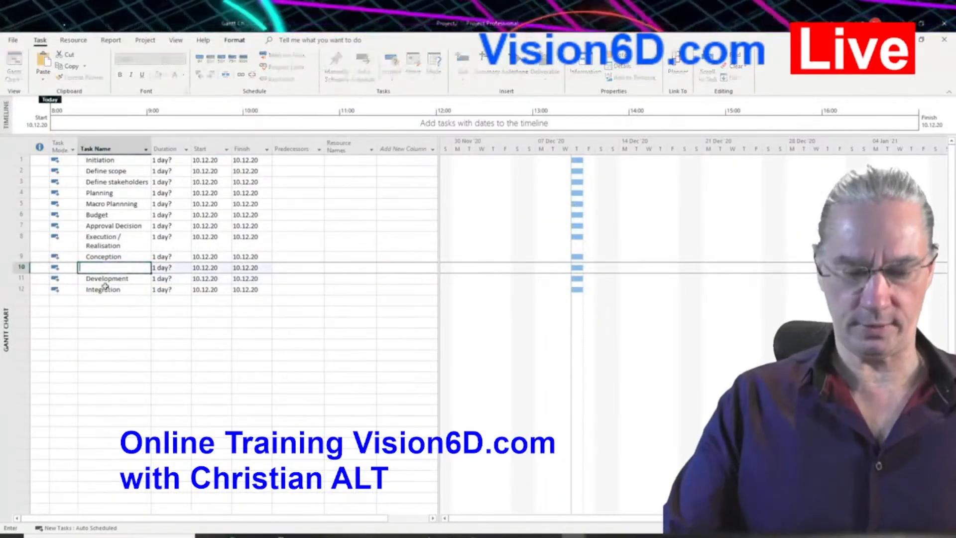
pyautogui.write('I')
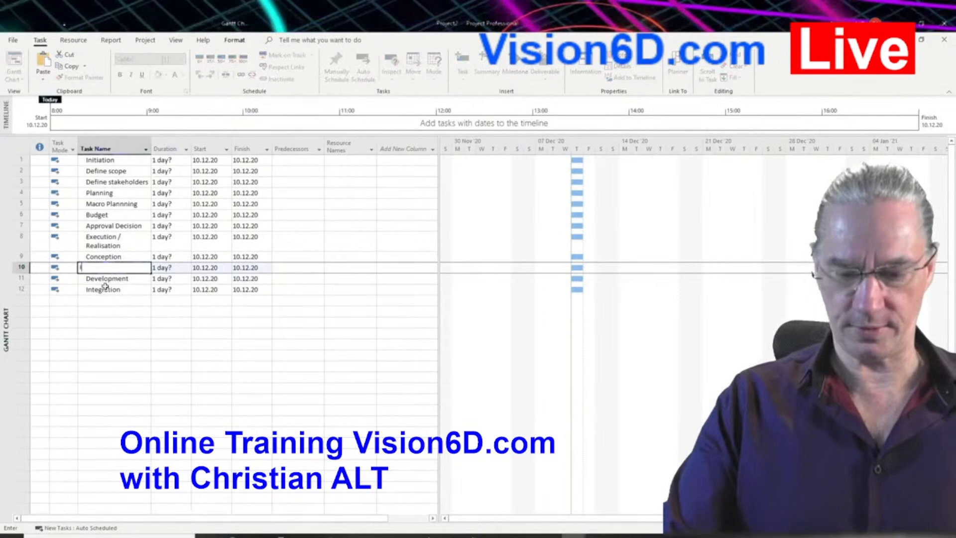
pyautogui.write('nstallation')
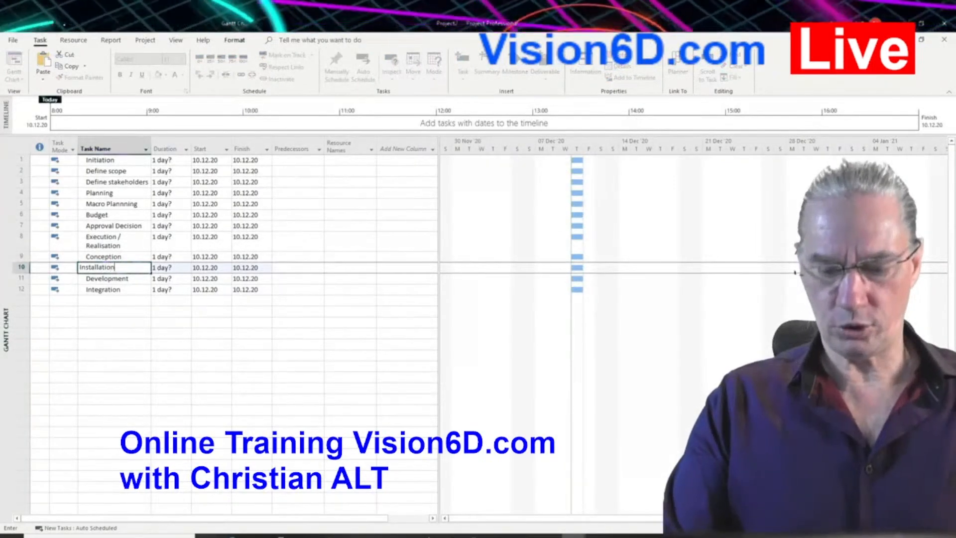
pyautogui.press('Return')
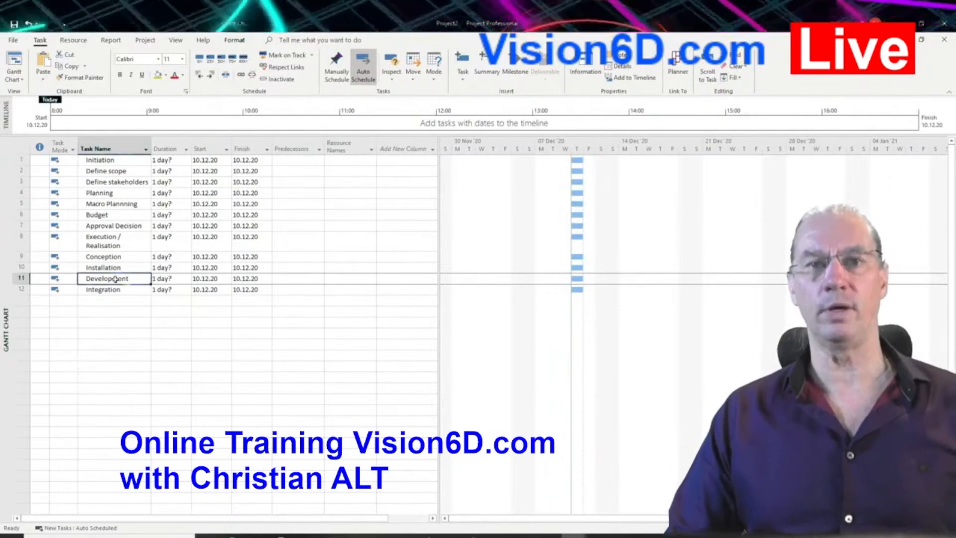
# Step: Add two tasks named "Training" and "Test" below Integration at the end of the task list
pyautogui.click(103, 301)
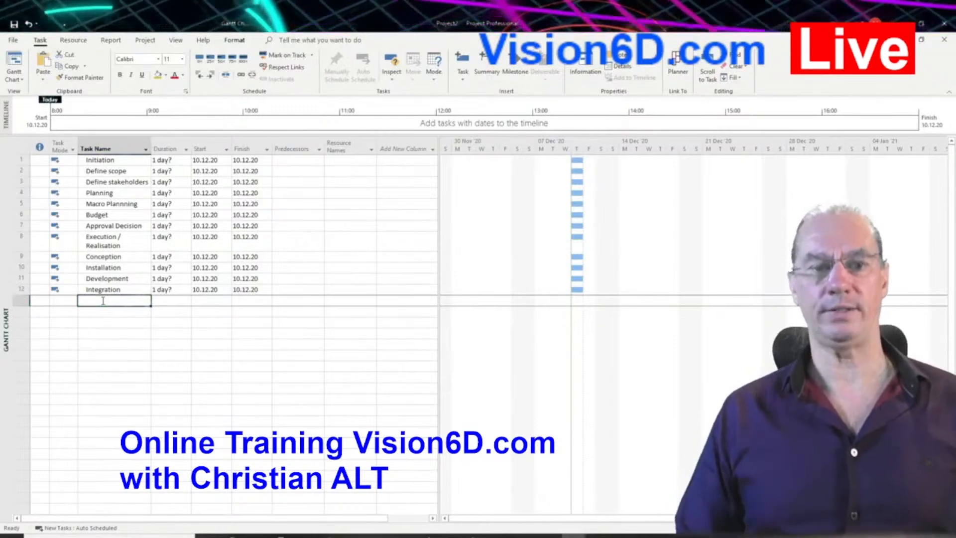
pyautogui.write('Training')
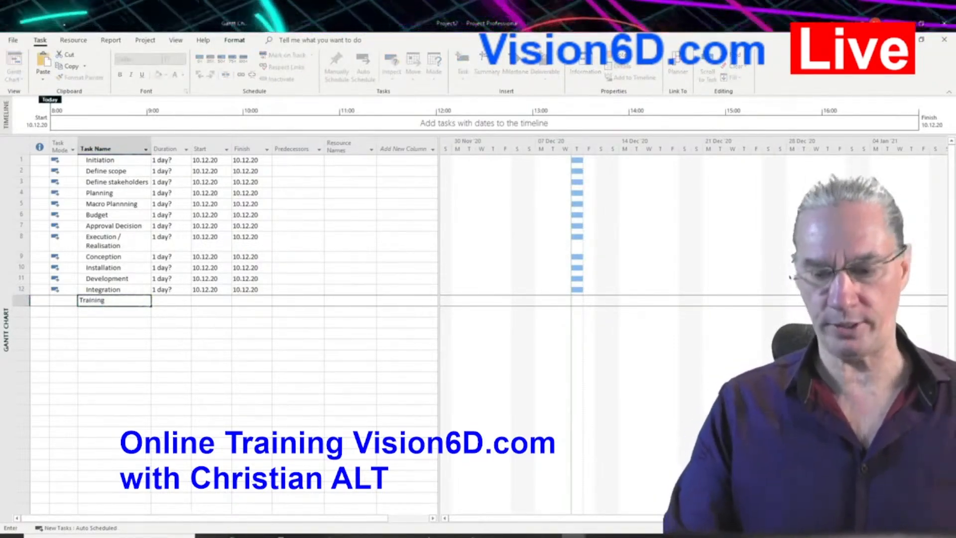
pyautogui.press('Return')
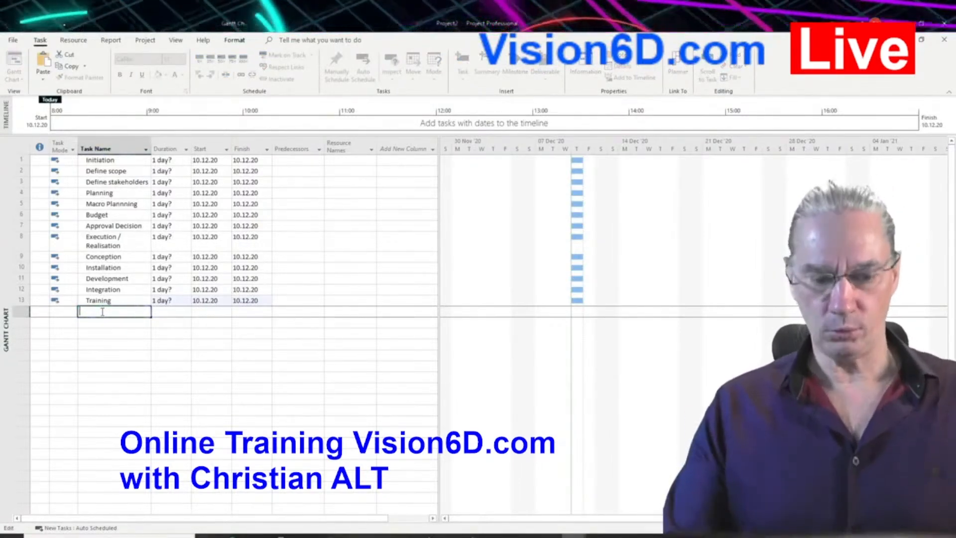
pyautogui.write('Test')
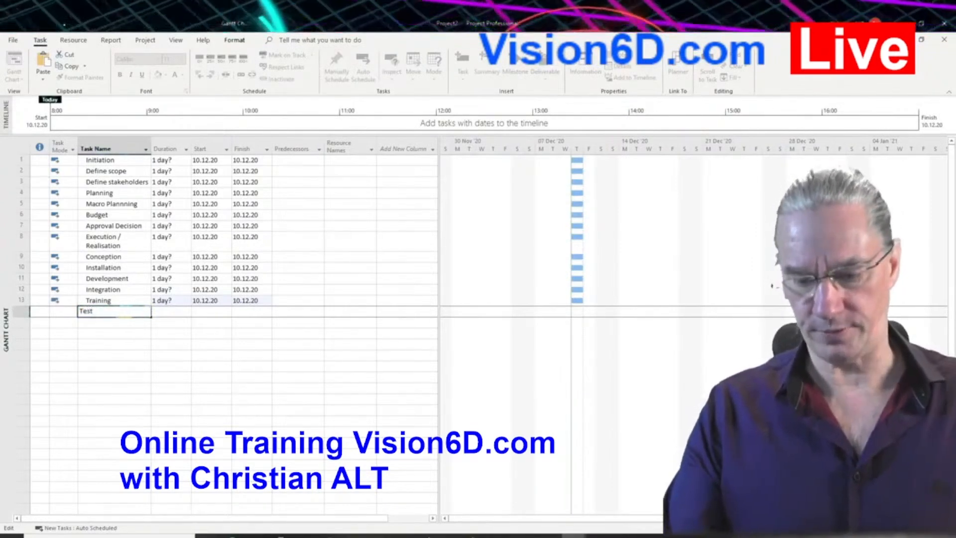
pyautogui.press('Return')
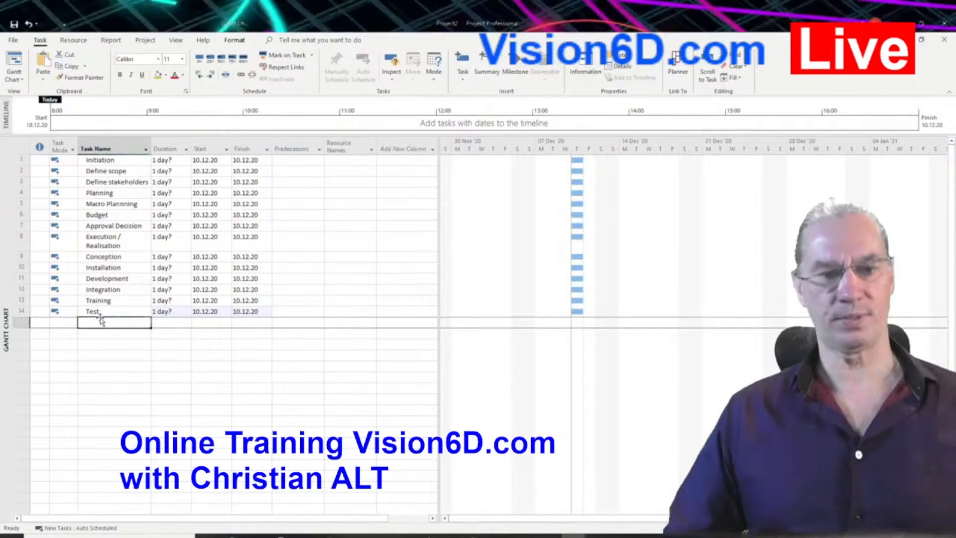
# Step: Add a task named "Go to production / operation" below Test
pyautogui.click(96, 324)
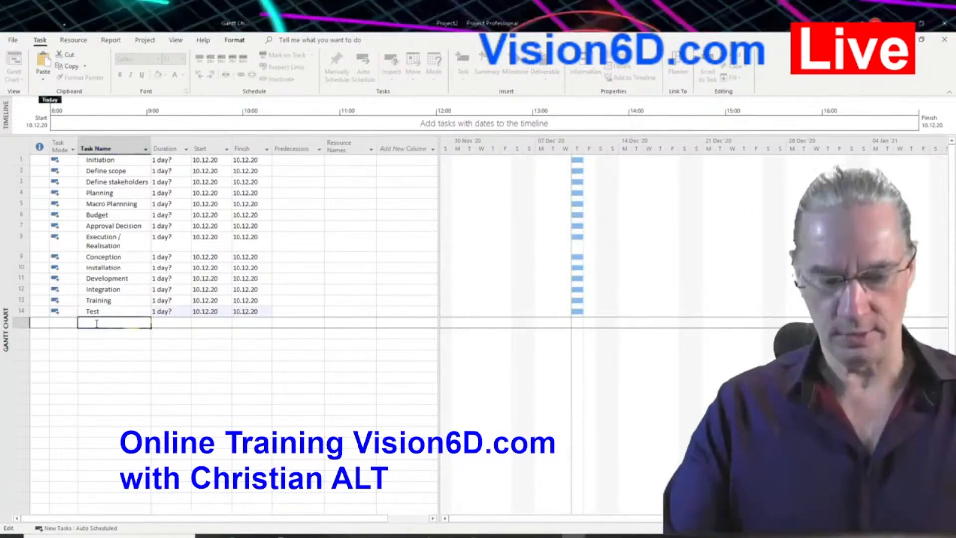
pyautogui.write('Go to')
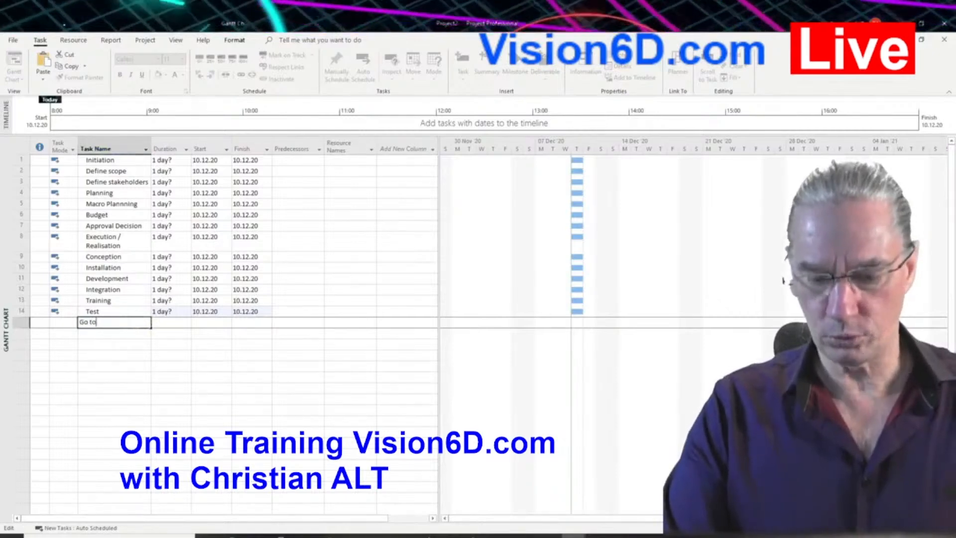
pyautogui.write(' produ')
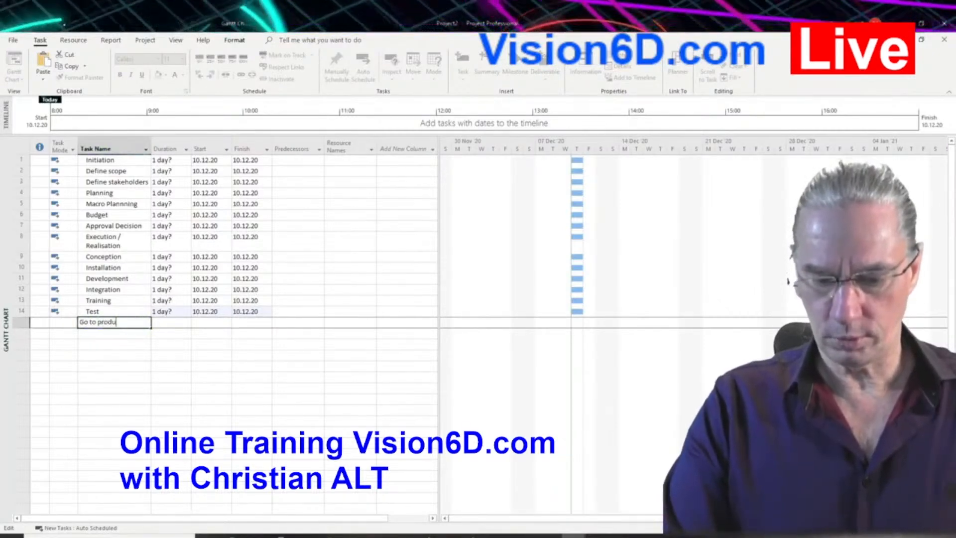
pyautogui.write('ction /')
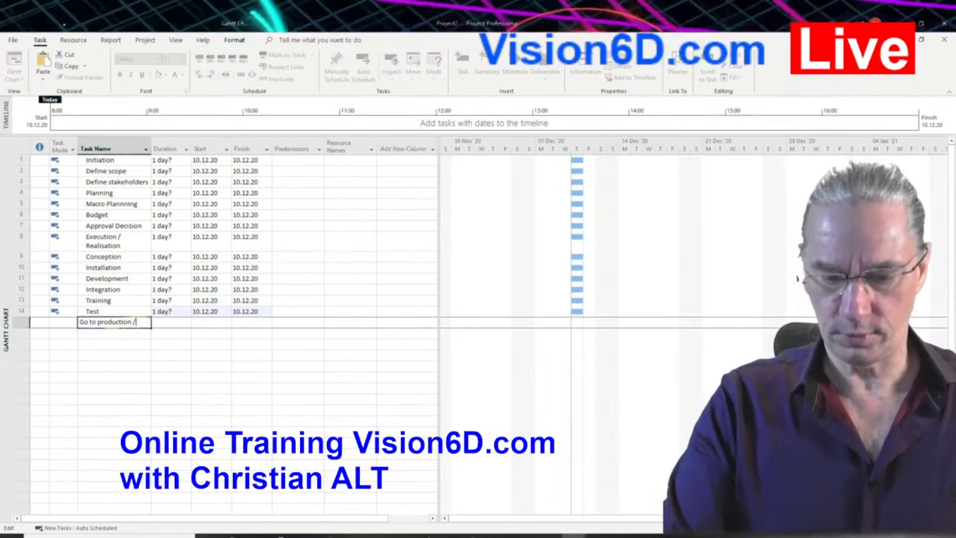
pyautogui.write(' opera')
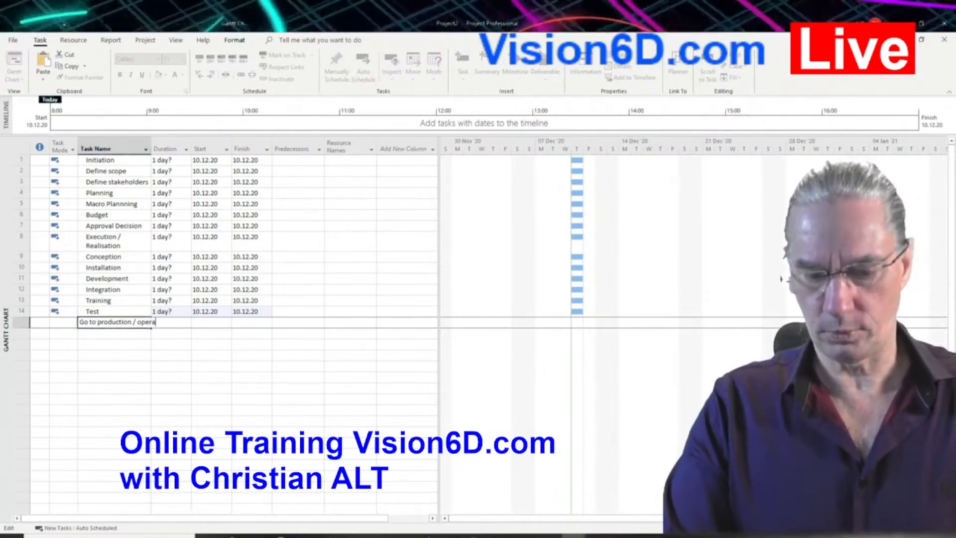
pyautogui.write('tion')
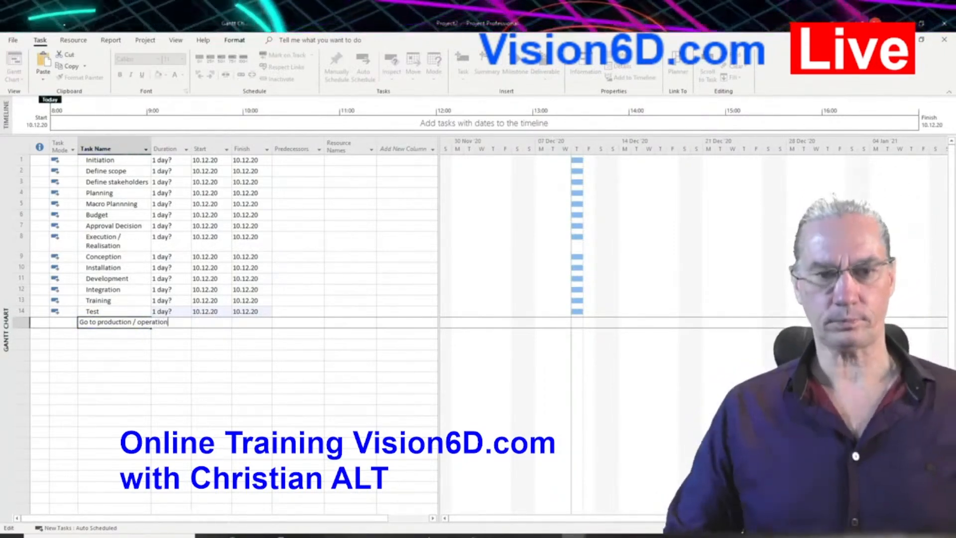
pyautogui.press('Return')
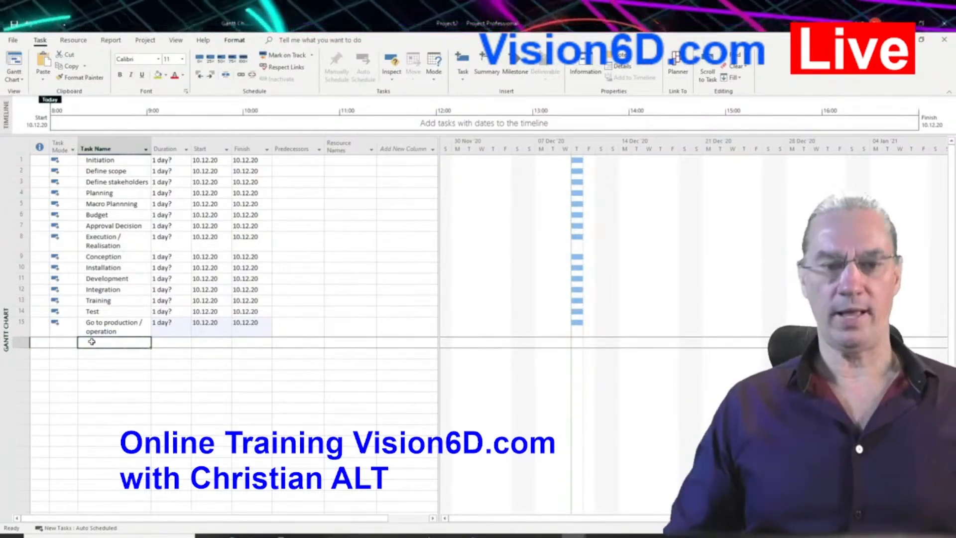
# Step: Add a task named "Closing" in the empty row below Go to production / operation
pyautogui.click(92, 342)
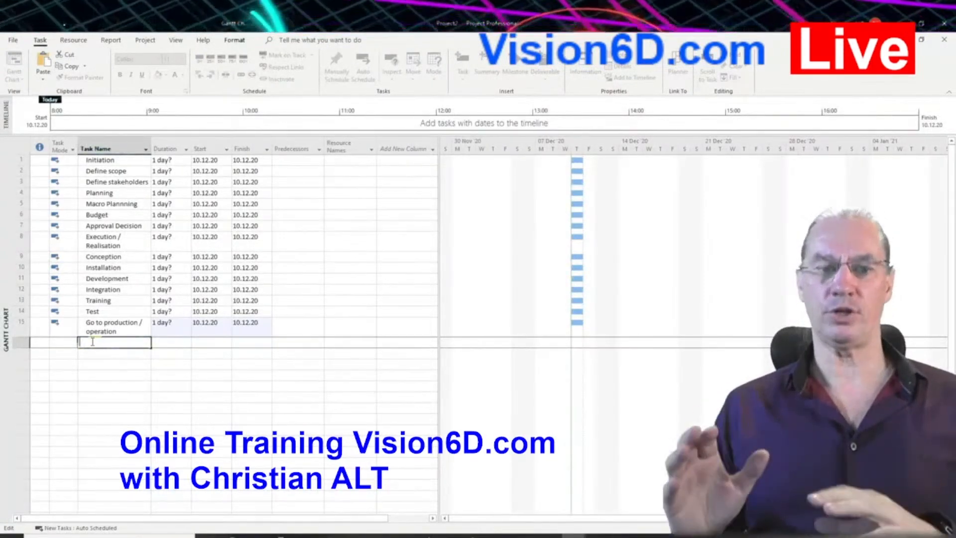
pyautogui.write('Clo')
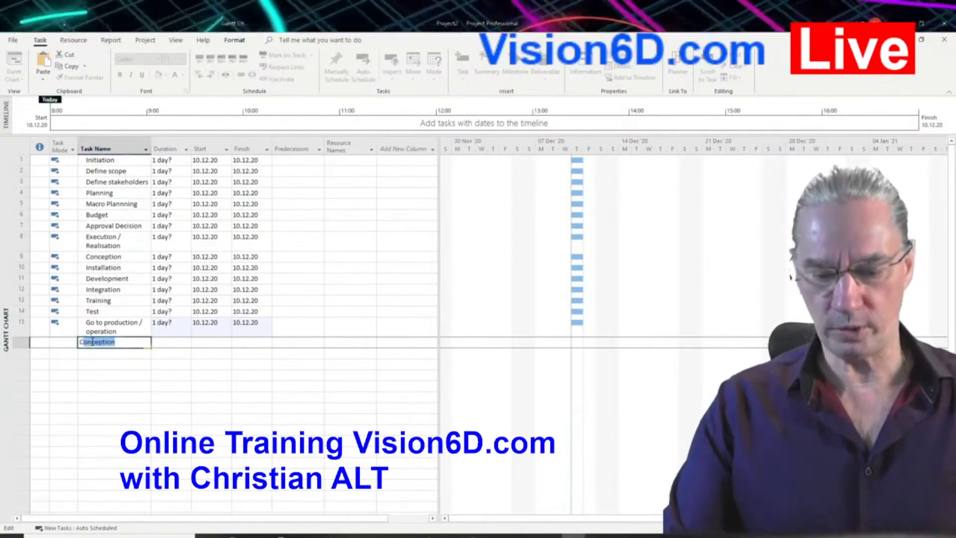
pyautogui.write('sing')
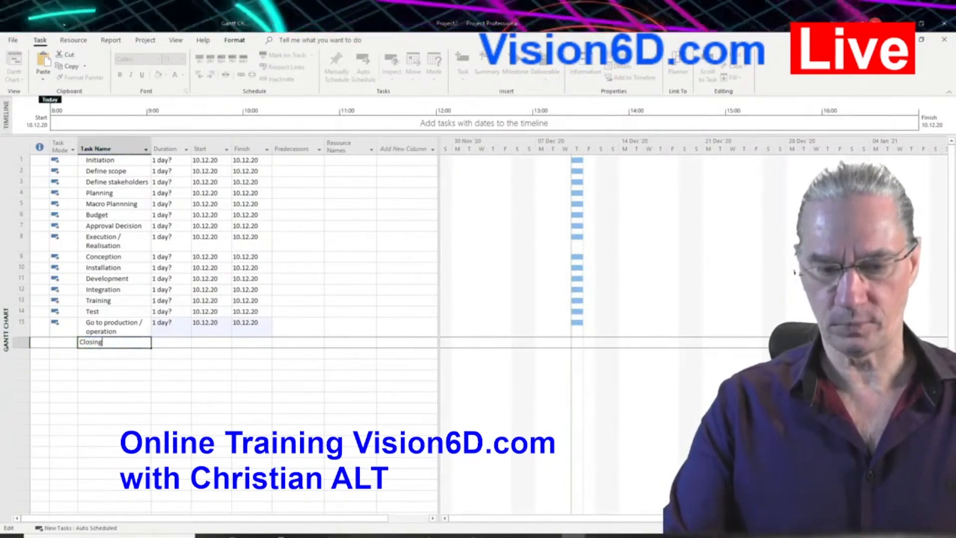
pyautogui.press('Return')
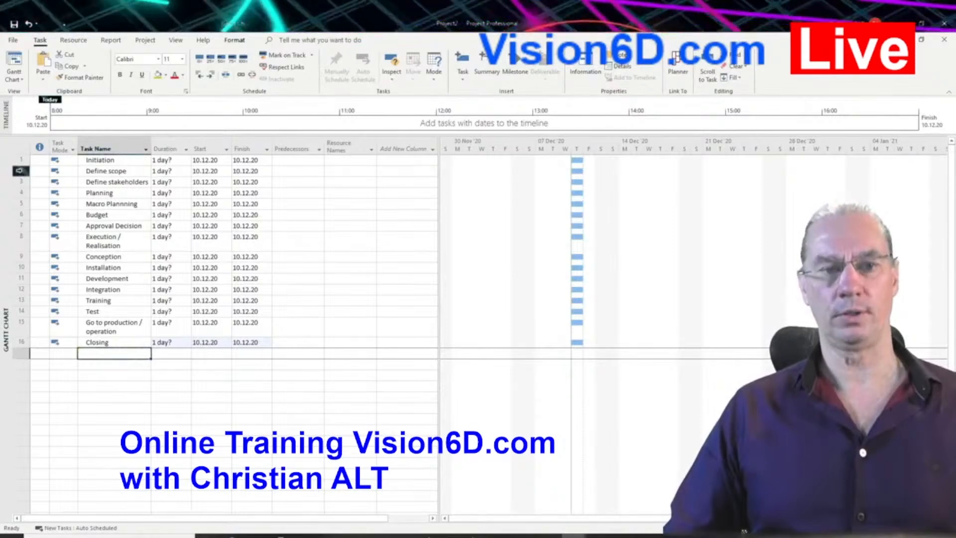
# Step: Indent the tasks Define scope and Define stakeholders to make them subtasks of Initiation
pyautogui.moveTo(20, 171); pyautogui.dragTo(18, 182)
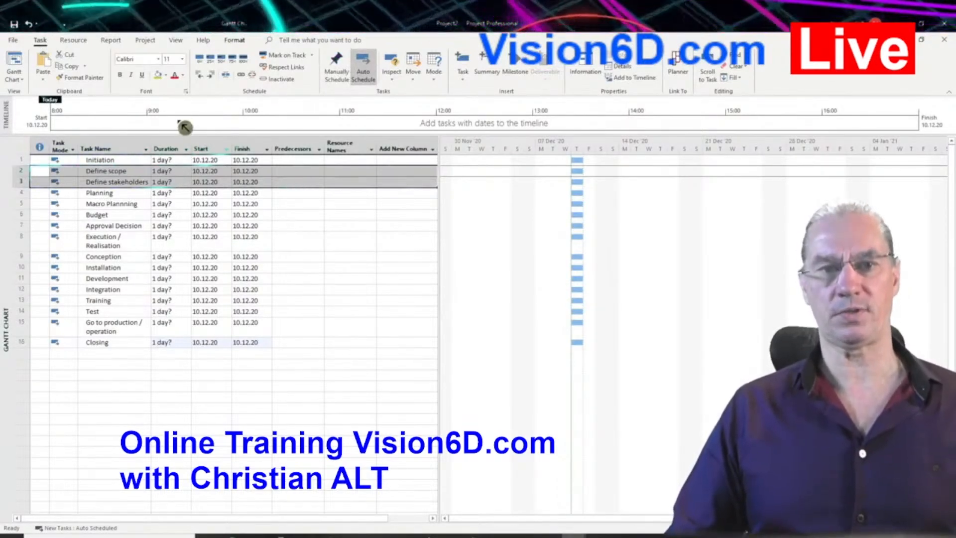
pyautogui.click(212, 74)
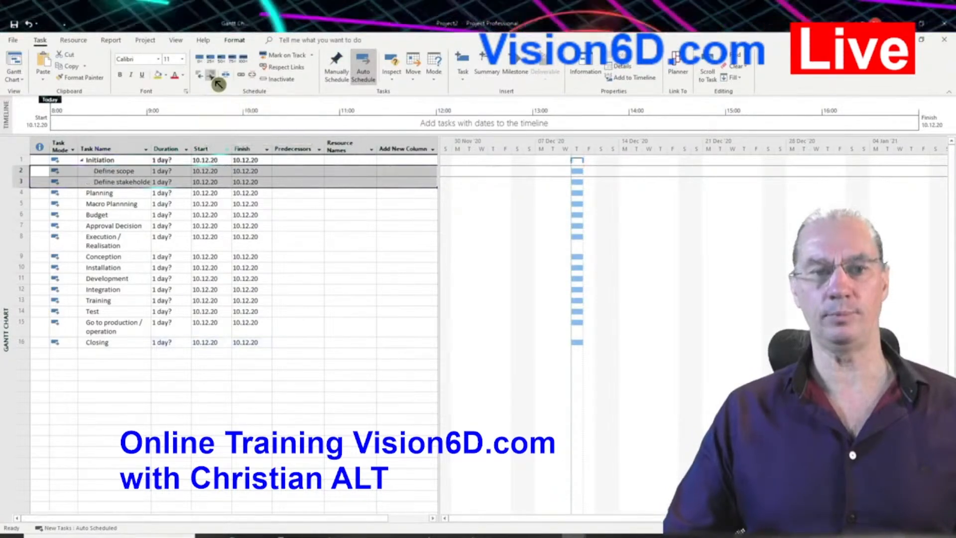